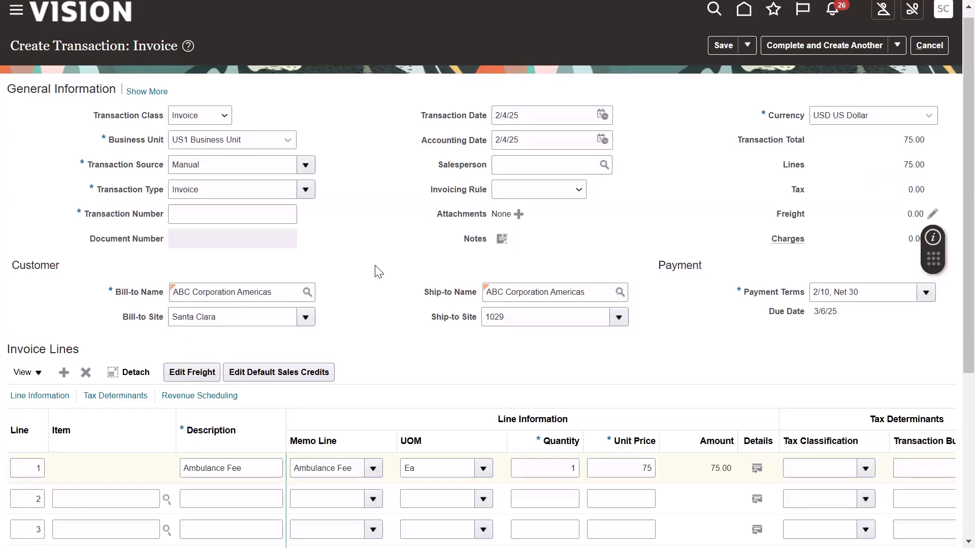
Save the Ambulance Fee invoice for ABC Corporation Americas and complete it, starting another transaction
{"action": "left_click", "coordinate": [718, 44]}
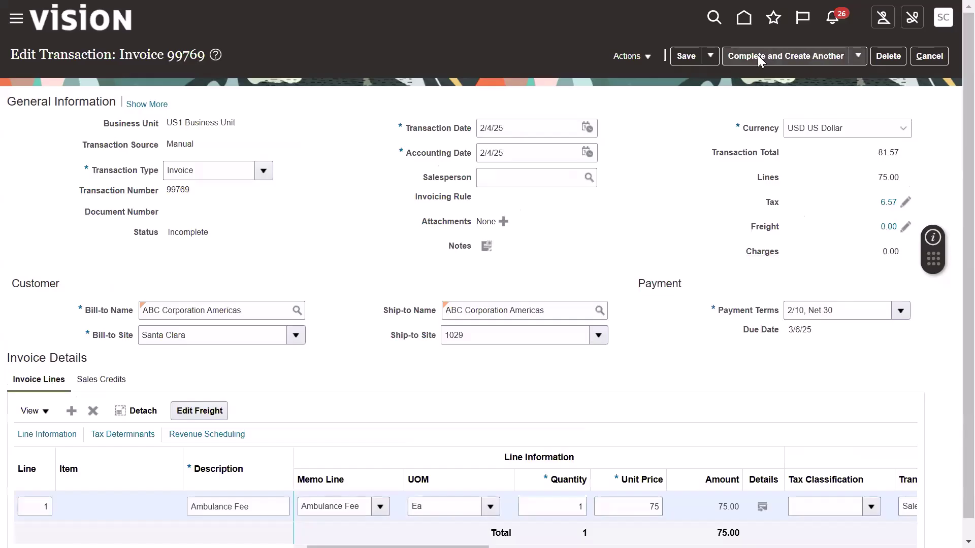
{"action": "left_click", "coordinate": [757, 56]}
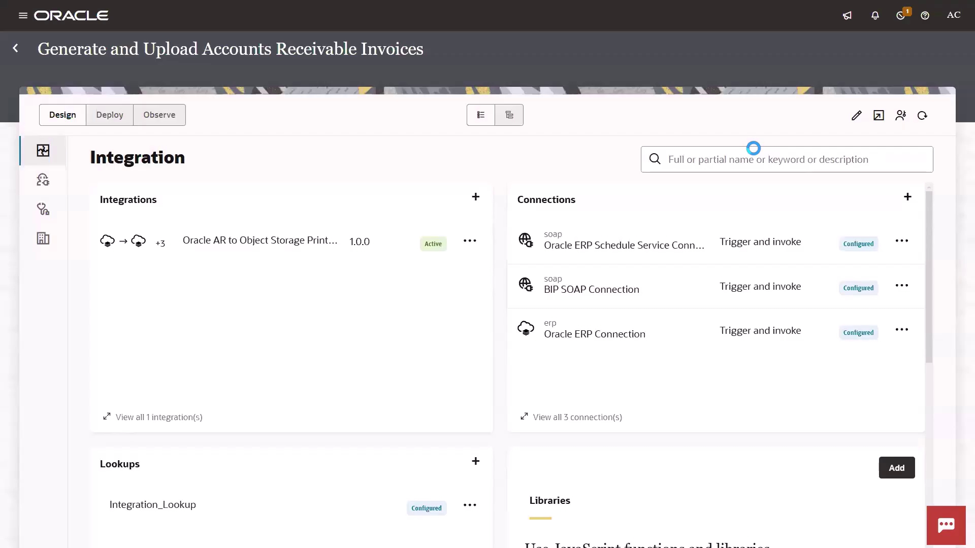
Switch to Oracle Integration and monitor the run status of the Oracle AR to Object Storage Print Invoice instances
{"action": "left_click", "coordinate": [161, 120]}
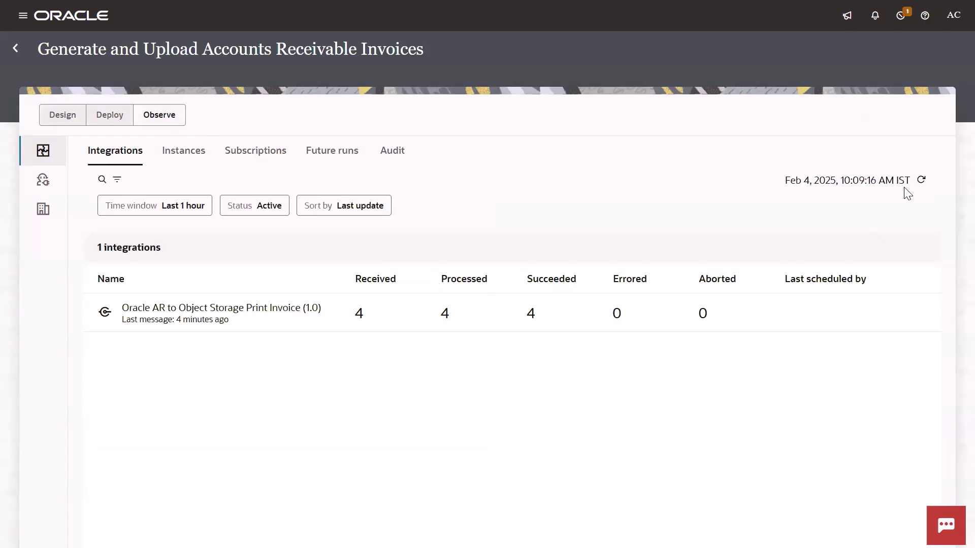
{"action": "left_click", "coordinate": [921, 181]}
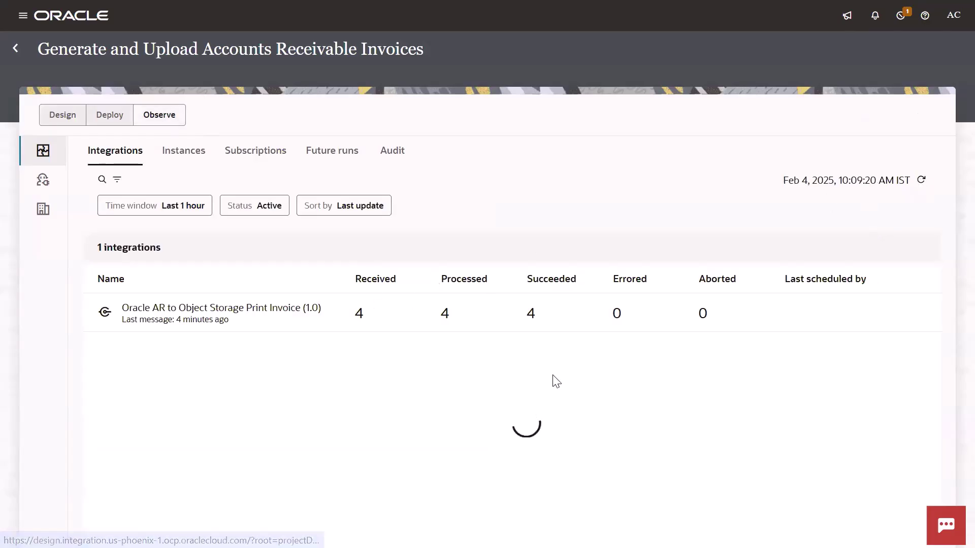
{"action": "left_click", "coordinate": [358, 315]}
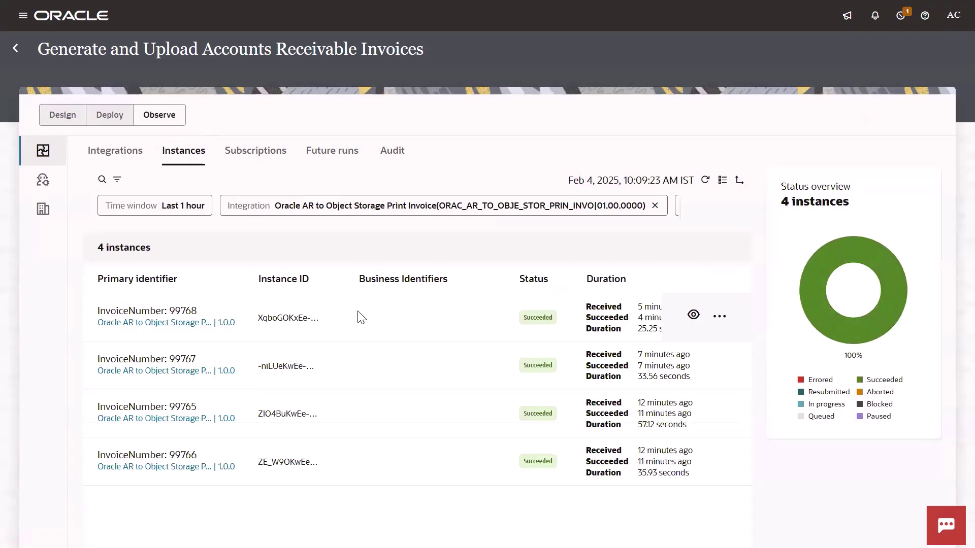
{"action": "left_click", "coordinate": [705, 181]}
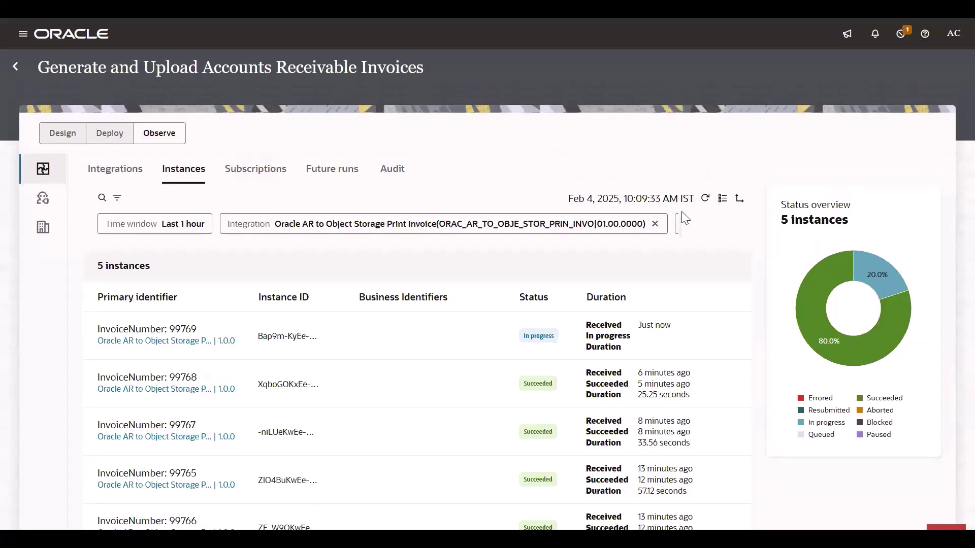
{"action": "left_click", "coordinate": [705, 198]}
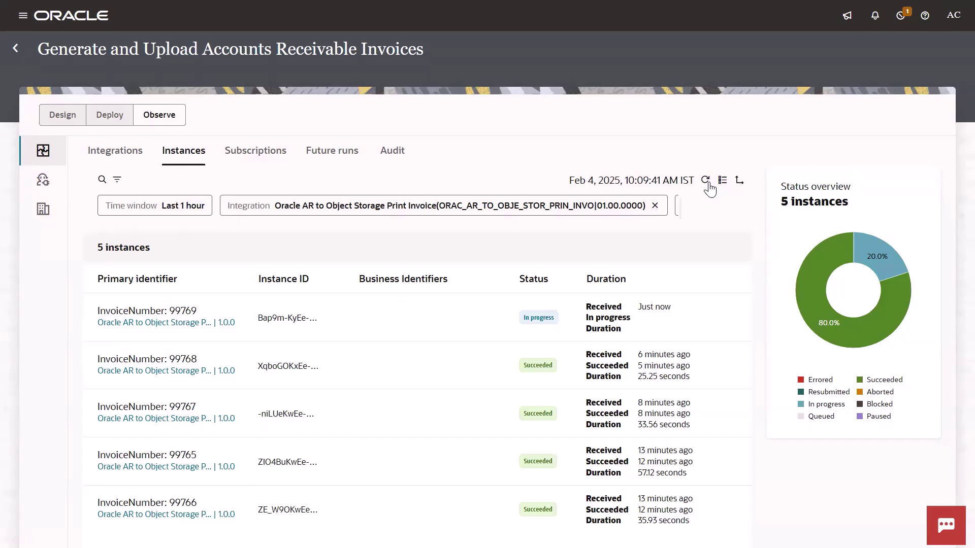
{"action": "left_click", "coordinate": [707, 183]}
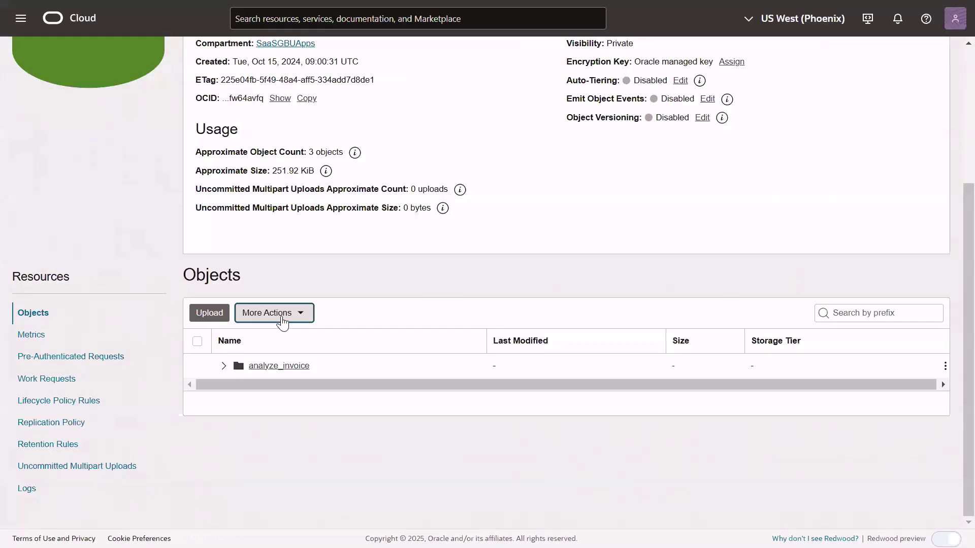
Switch to the Oracle Cloud bucket, download 99769.pdf from its refreshed object list and read through the invoice
{"action": "left_click", "coordinate": [278, 315]}
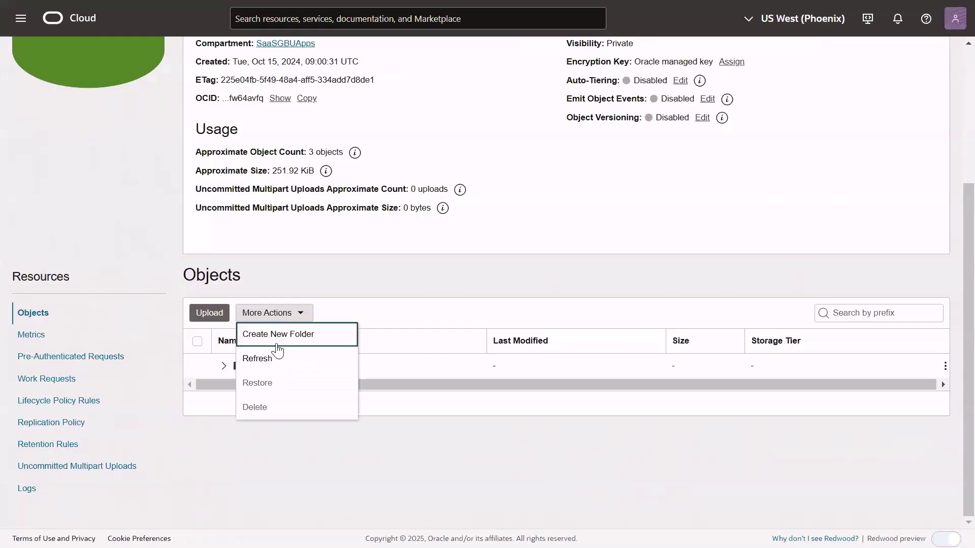
{"action": "left_click", "coordinate": [257, 359]}
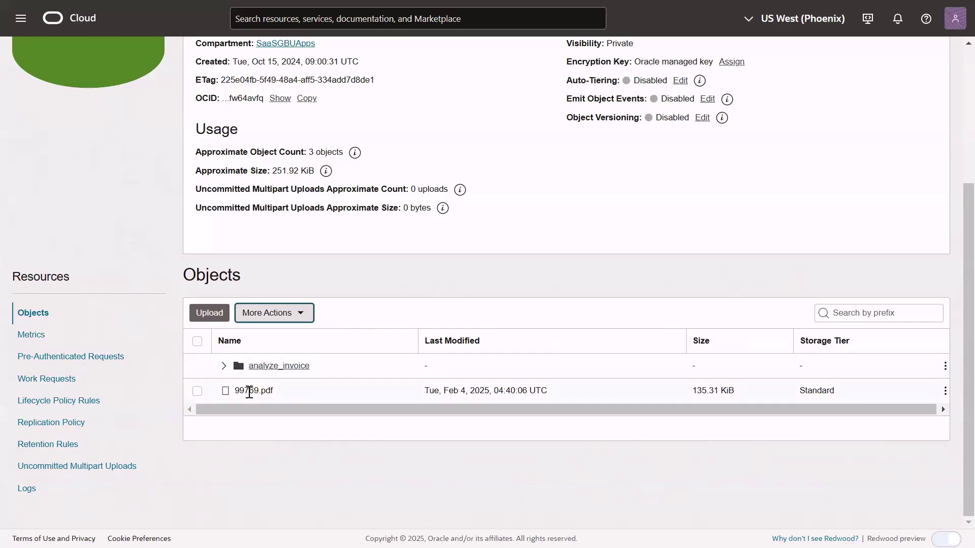
{"action": "left_click", "coordinate": [944, 392]}
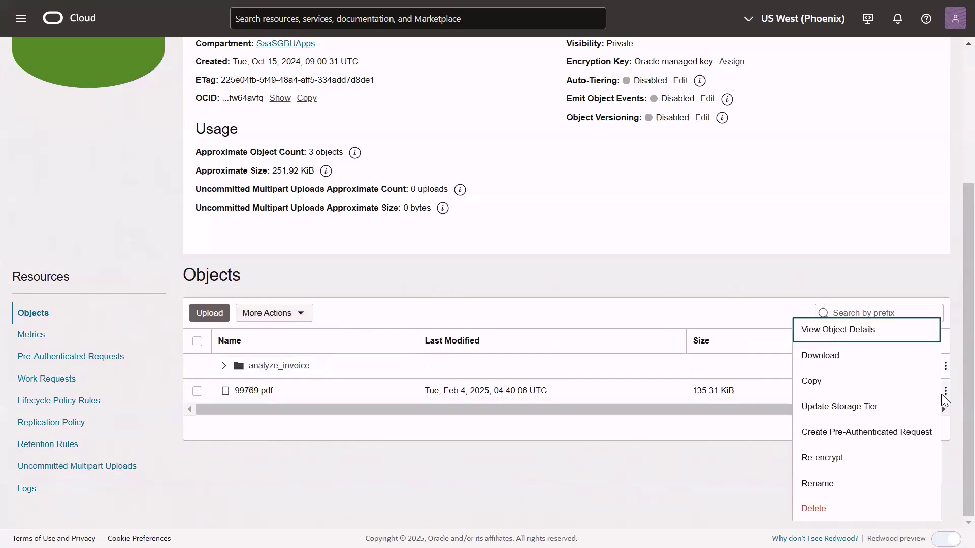
{"action": "left_click", "coordinate": [835, 352]}
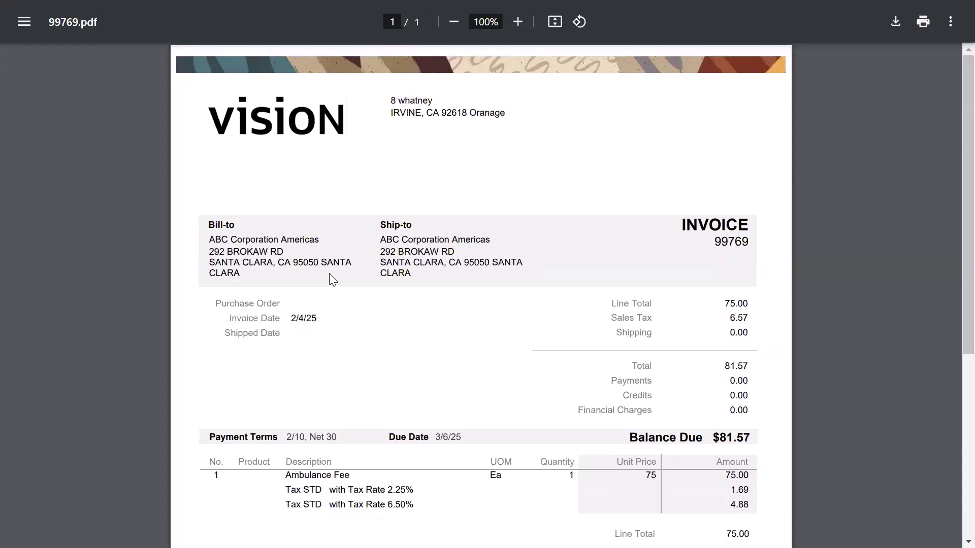
{"action": "scroll", "coordinate": [409, 281], "scroll_direction": "down", "scroll_amount": 3}
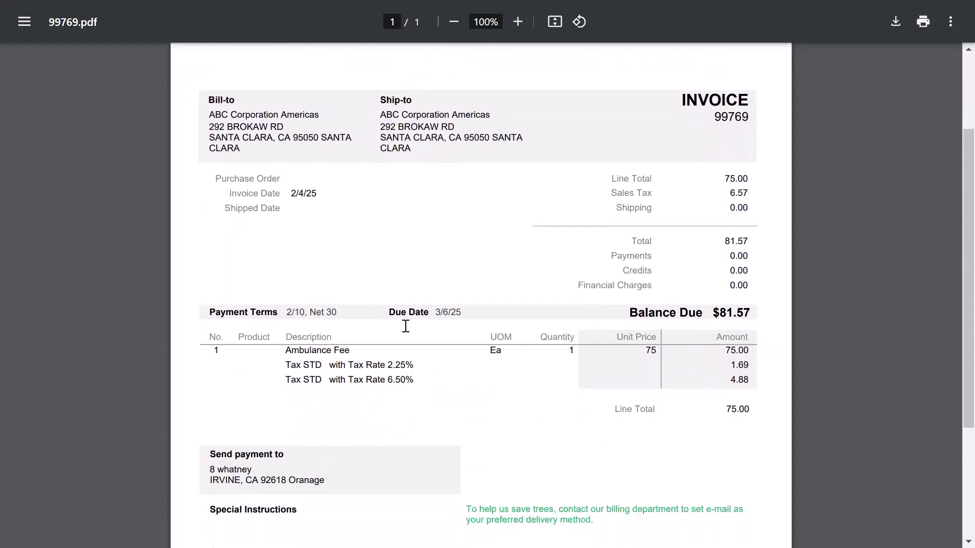
{"action": "scroll", "coordinate": [535, 326], "scroll_direction": "down", "scroll_amount": 3}
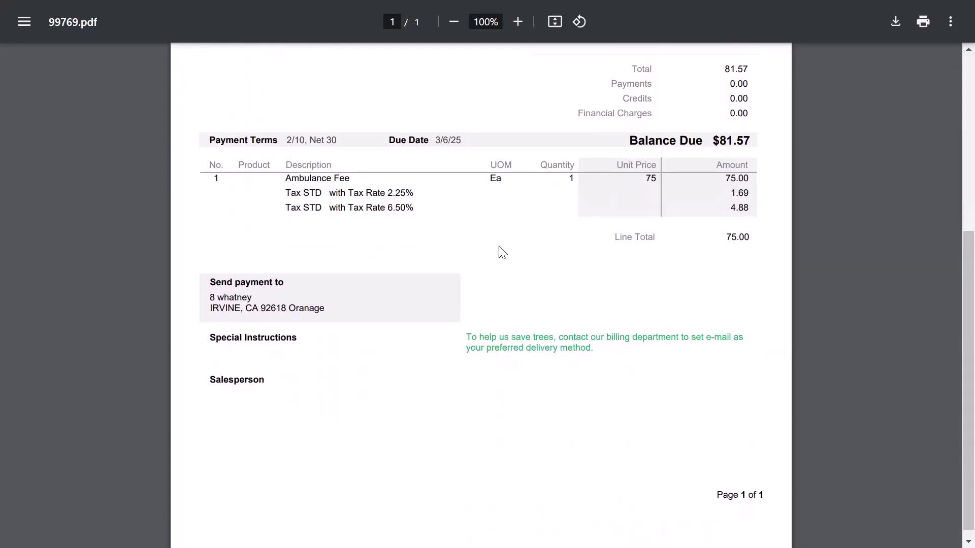
Open the Oracle AR to Object Storage Print Invoice integration's design and inspect its ARInvoiceEvent trigger and InvokePrintInvoice call
{"action": "key", "text": "ctrl+Tab"}
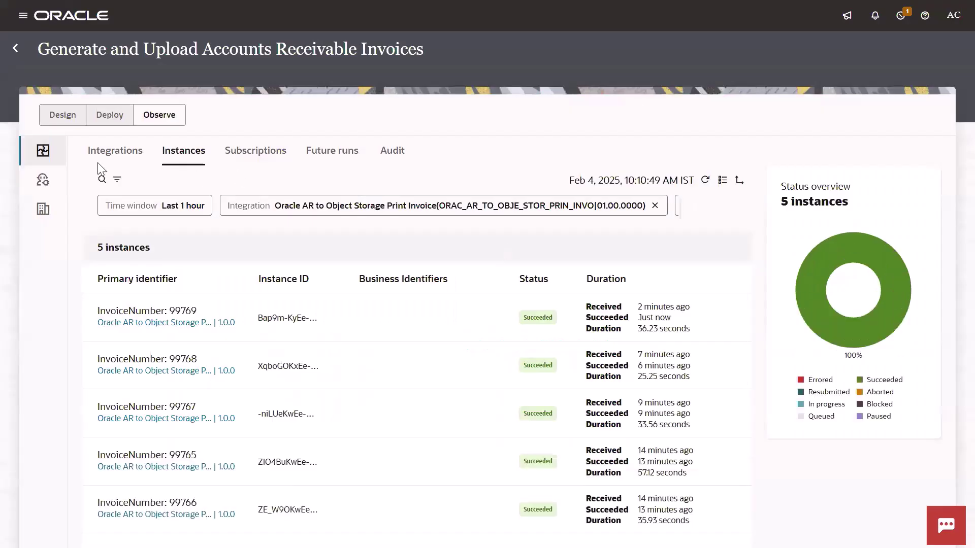
{"action": "left_click", "coordinate": [52, 117]}
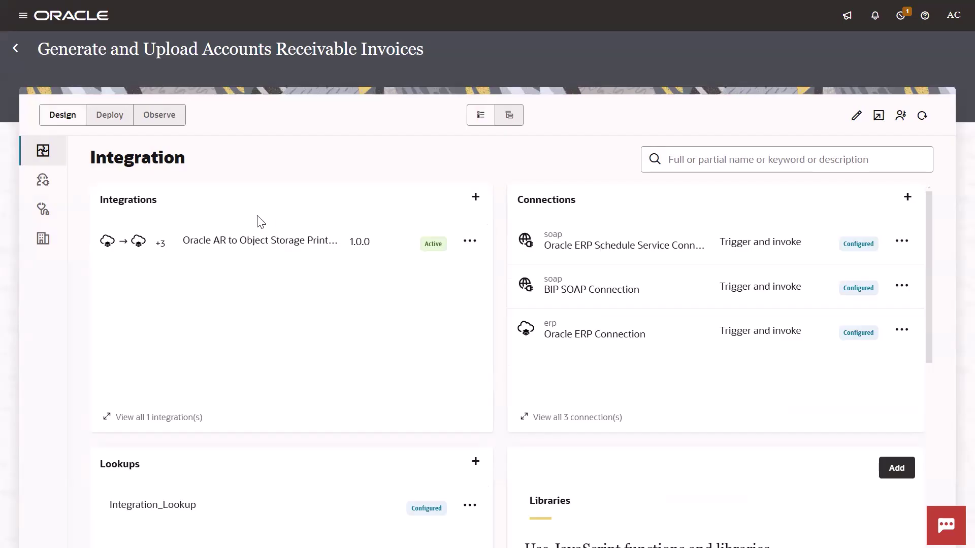
{"action": "left_click", "coordinate": [236, 247]}
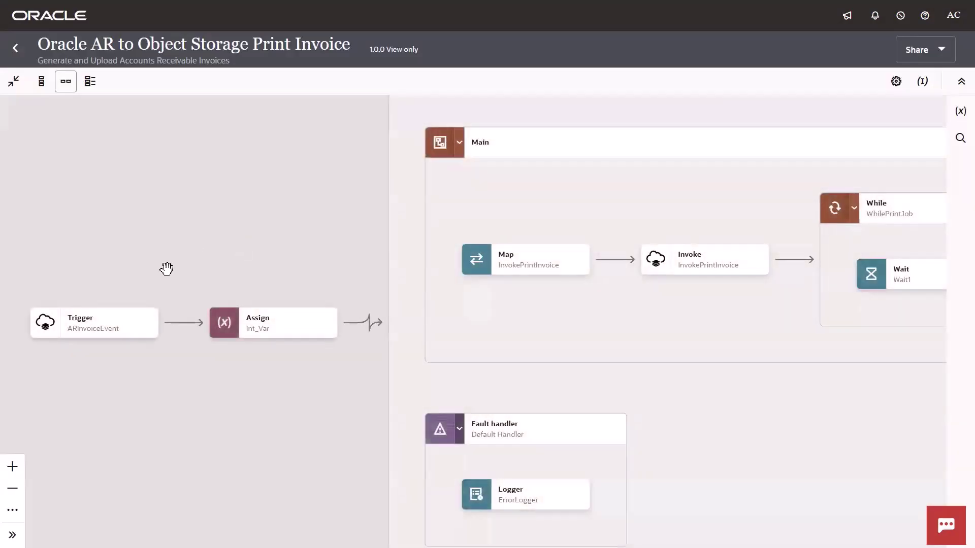
{"action": "mouse_move", "coordinate": [98, 338]}
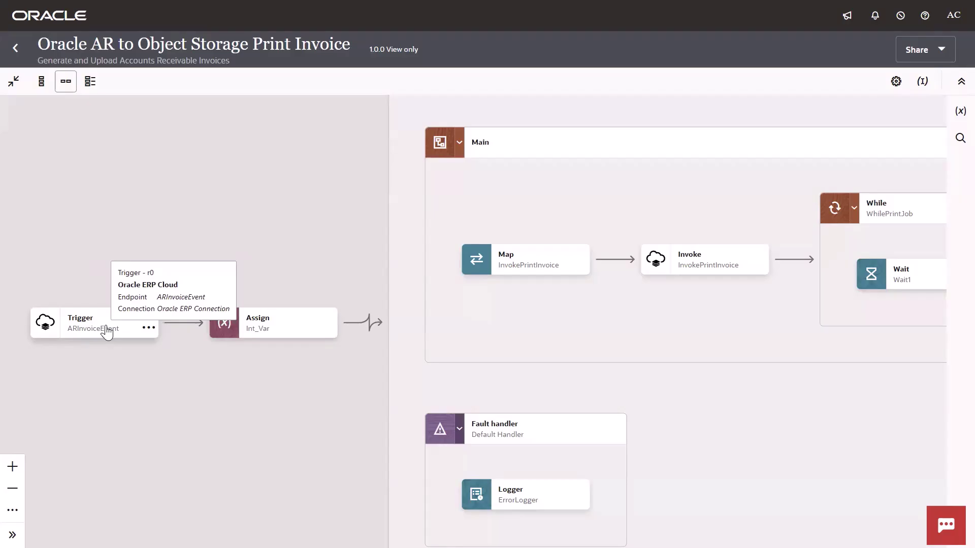
{"action": "left_click_drag", "start_coordinate": [279, 205], "coordinate": [67, 256]}
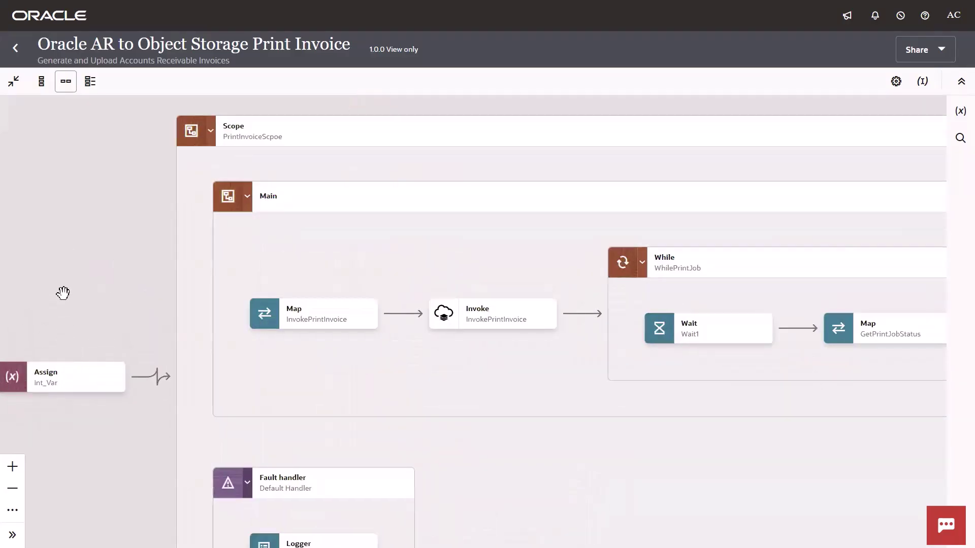
{"action": "mouse_move", "coordinate": [477, 310]}
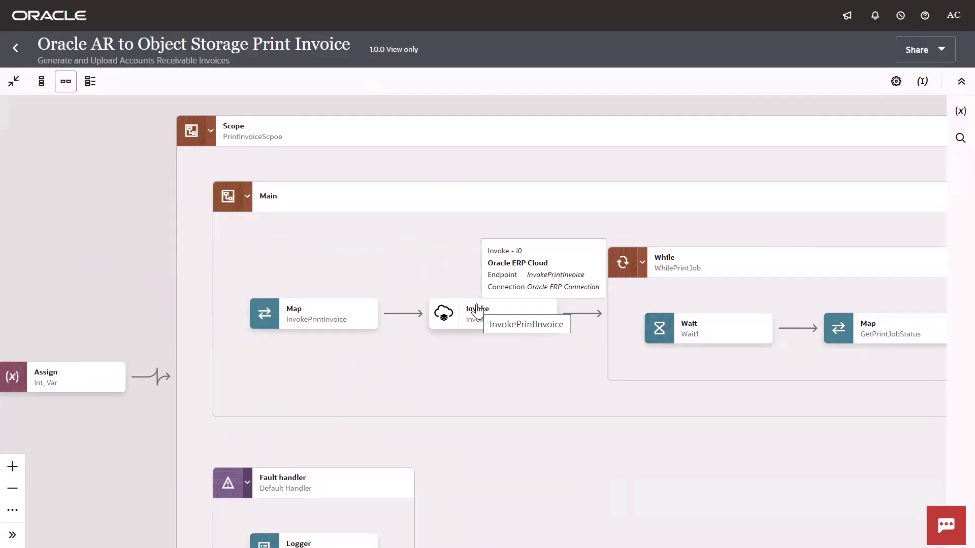
Inspect the Job Package Name and Job Definition Name expressions in the InvokePrintInvoice map, and return to the integration flow
{"action": "double_click", "coordinate": [317, 318]}
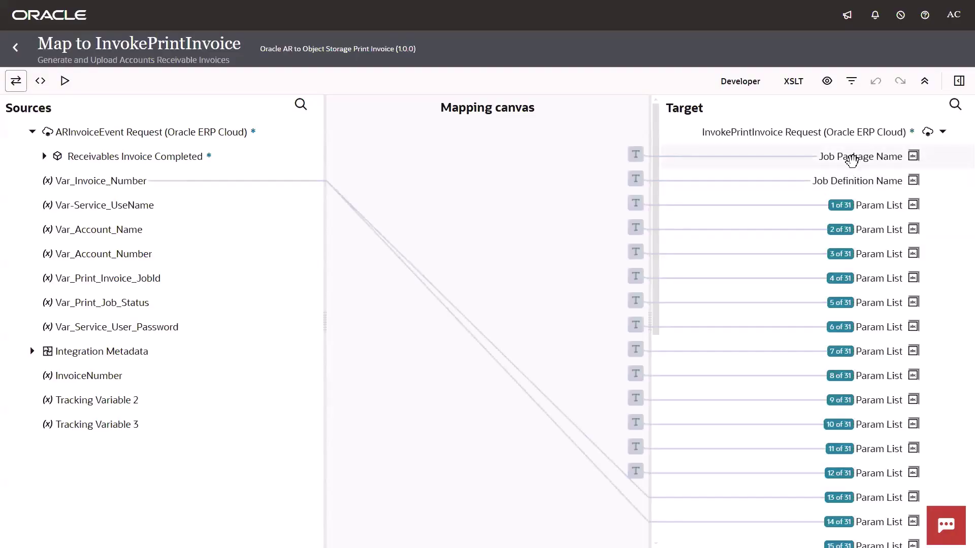
{"action": "left_click", "coordinate": [849, 160]}
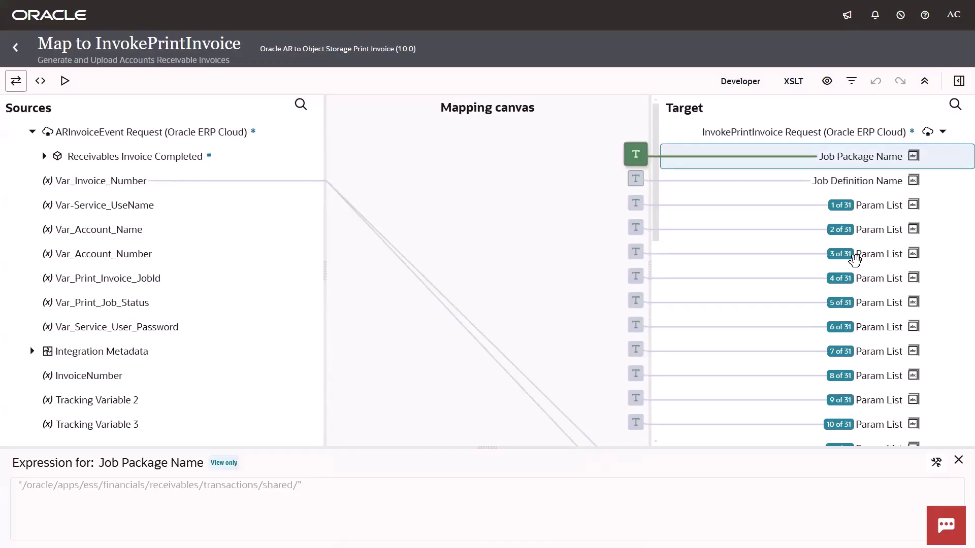
{"action": "left_click", "coordinate": [877, 181]}
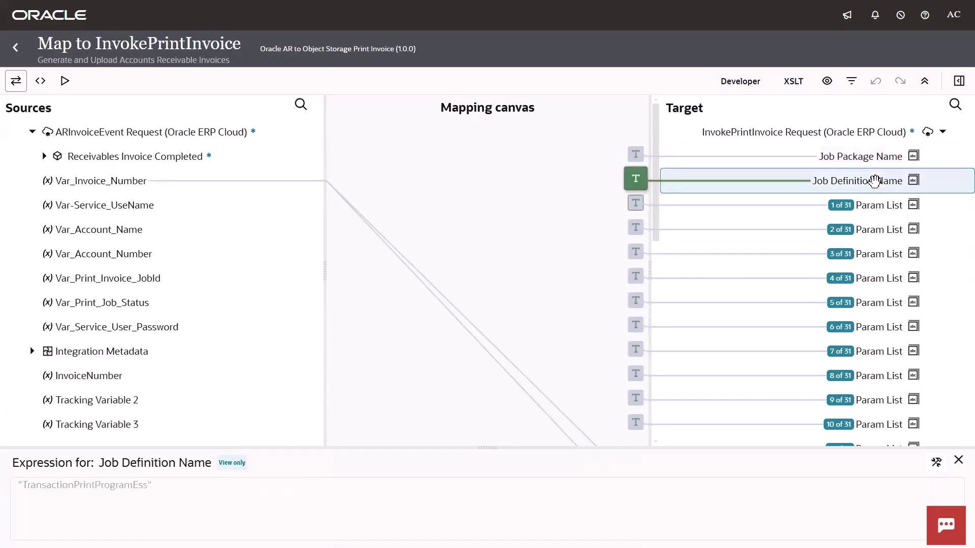
{"action": "double_click", "coordinate": [79, 491]}
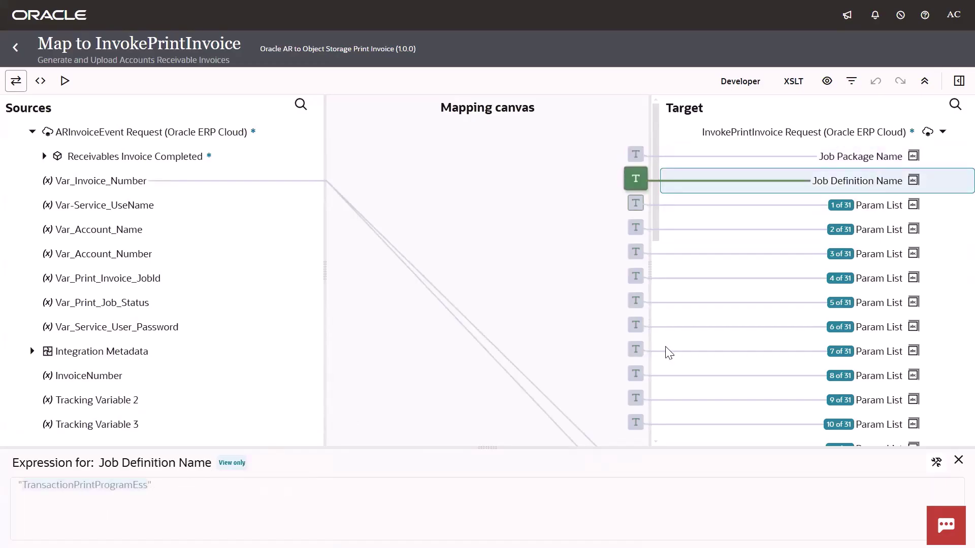
{"action": "scroll", "coordinate": [859, 337], "scroll_direction": "down", "scroll_amount": 5}
{"action": "scroll", "coordinate": [859, 339], "scroll_direction": "up", "scroll_amount": 5}
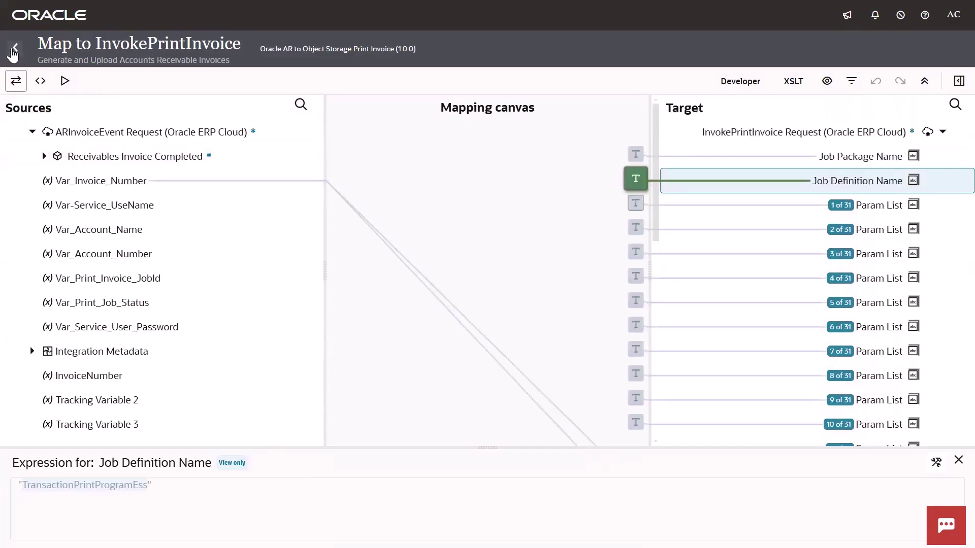
{"action": "left_click", "coordinate": [16, 47]}
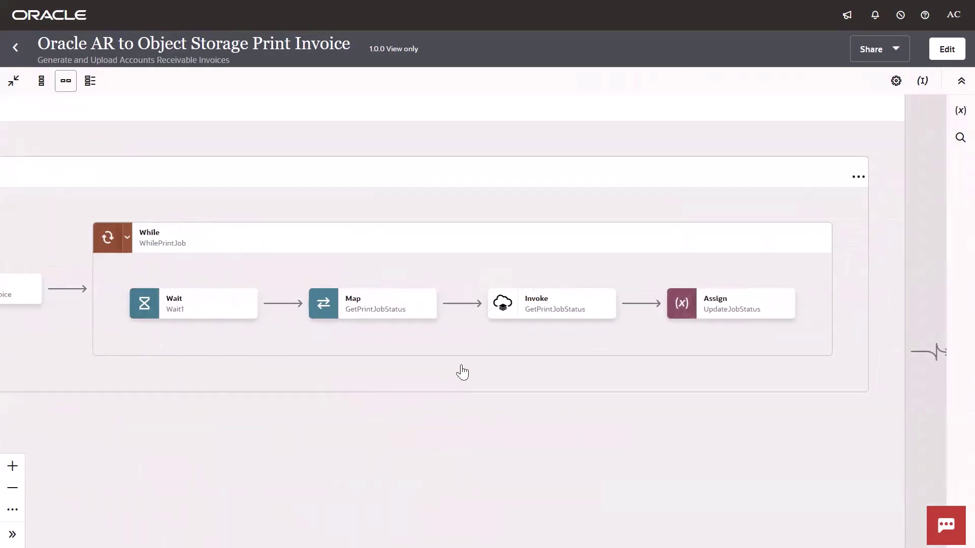
Review the actions inside the WhilePrintJob loop and the Switch routes within GetInvoiceScope
{"action": "mouse_move", "coordinate": [727, 308]}
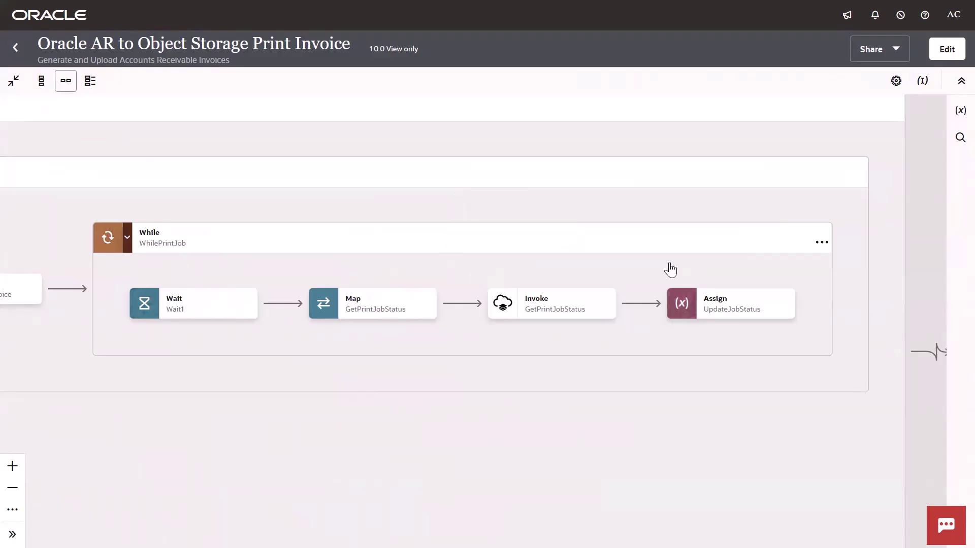
{"action": "mouse_move", "coordinate": [634, 246]}
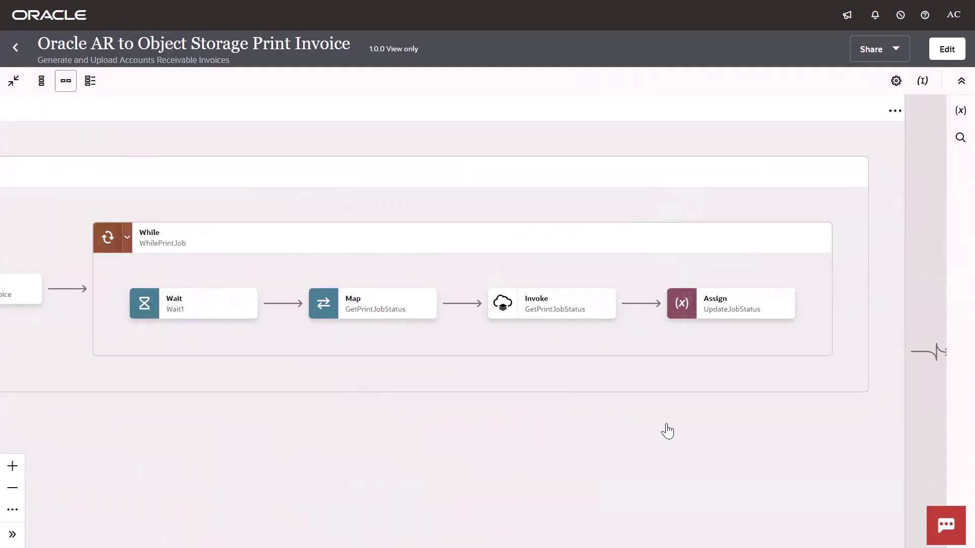
{"action": "scroll", "coordinate": [667, 432], "scroll_direction": "right", "scroll_amount": 10}
{"action": "scroll", "coordinate": [526, 257], "scroll_direction": "up", "scroll_amount": 2}
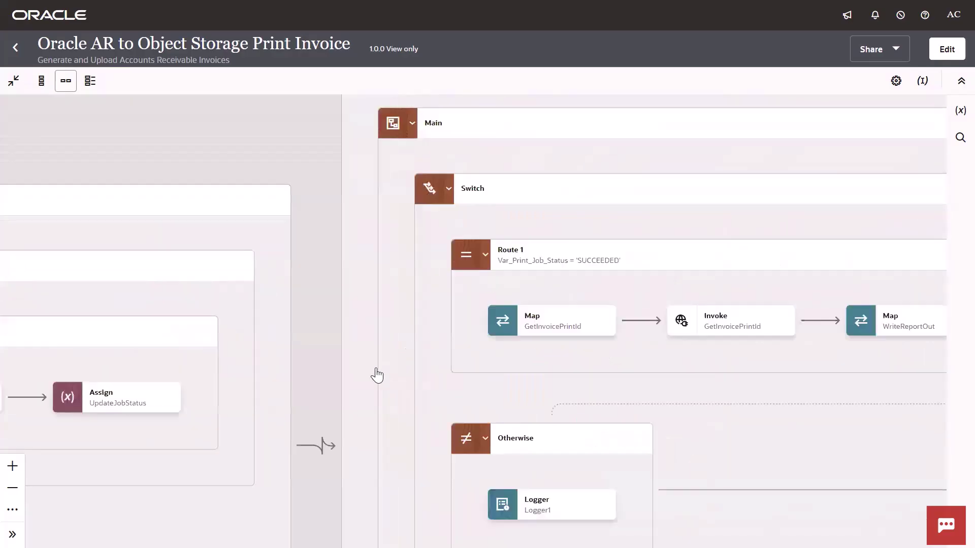
{"action": "scroll", "coordinate": [377, 375], "scroll_direction": "up", "scroll_amount": 2}
{"action": "scroll", "coordinate": [377, 376], "scroll_direction": "right", "scroll_amount": 2}
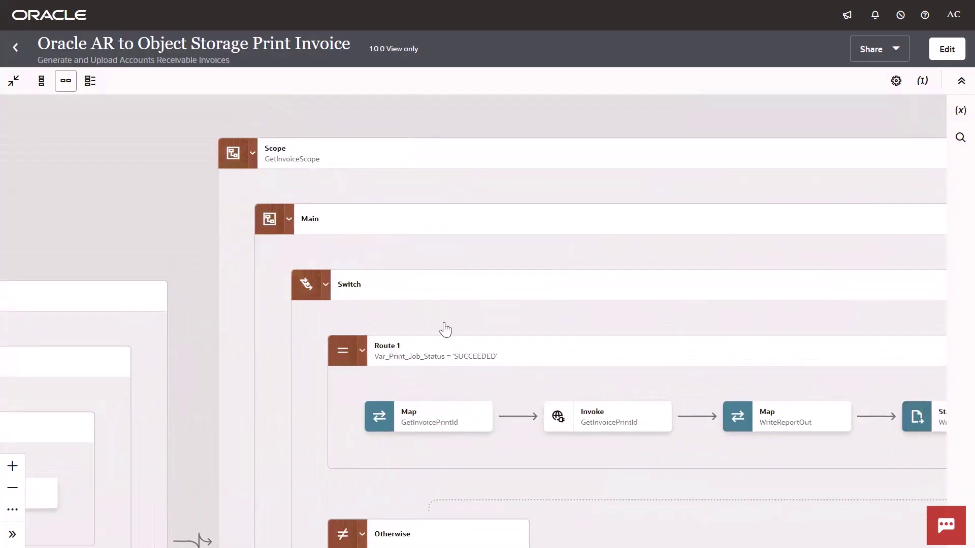
{"action": "scroll", "coordinate": [445, 329], "scroll_direction": "down", "scroll_amount": 2}
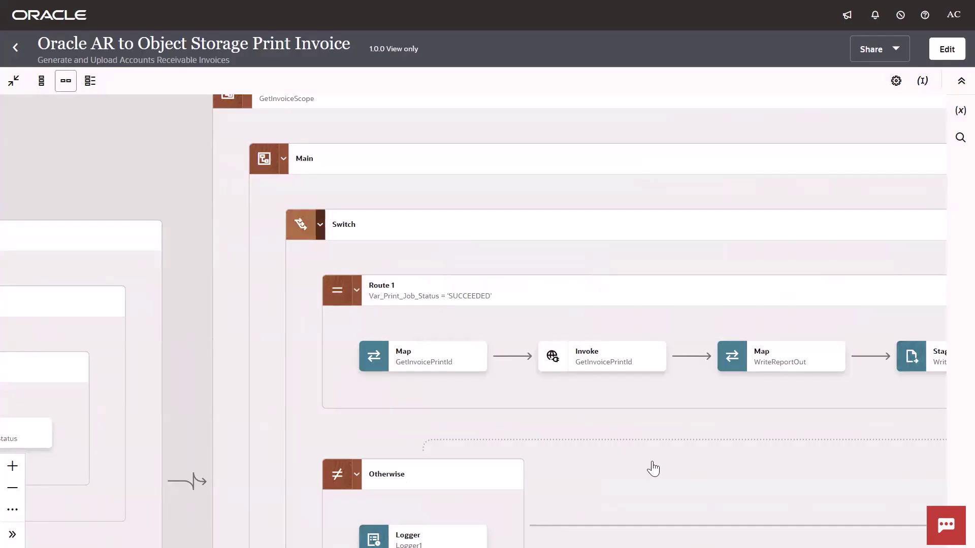
Inspect the endpoint and connection of the GetInvoicePrintId invoke in Route 1 of the Switch
{"action": "scroll", "coordinate": [599, 401], "scroll_direction": "down", "scroll_amount": 2}
{"action": "scroll", "coordinate": [599, 401], "scroll_direction": "right", "scroll_amount": 2}
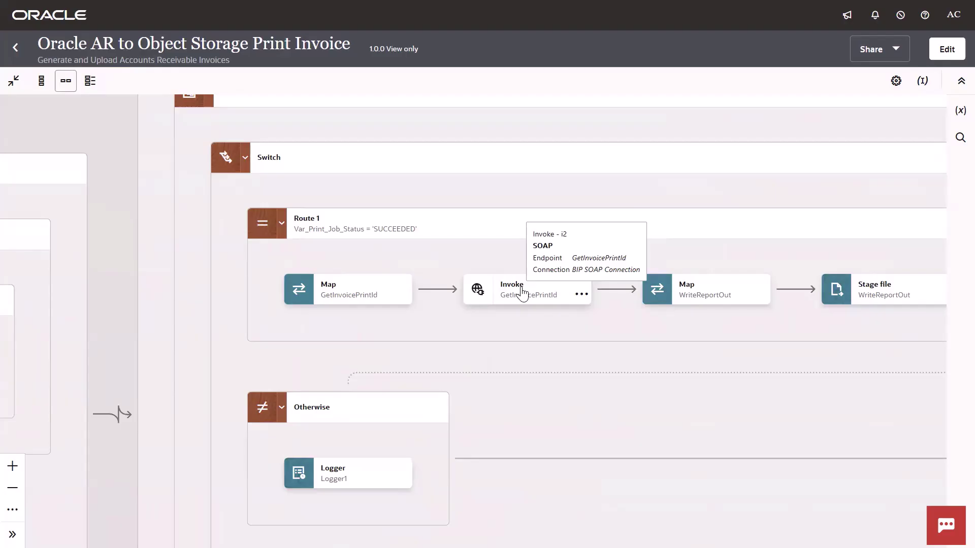
{"action": "scroll", "coordinate": [513, 409], "scroll_direction": "right", "scroll_amount": 9}
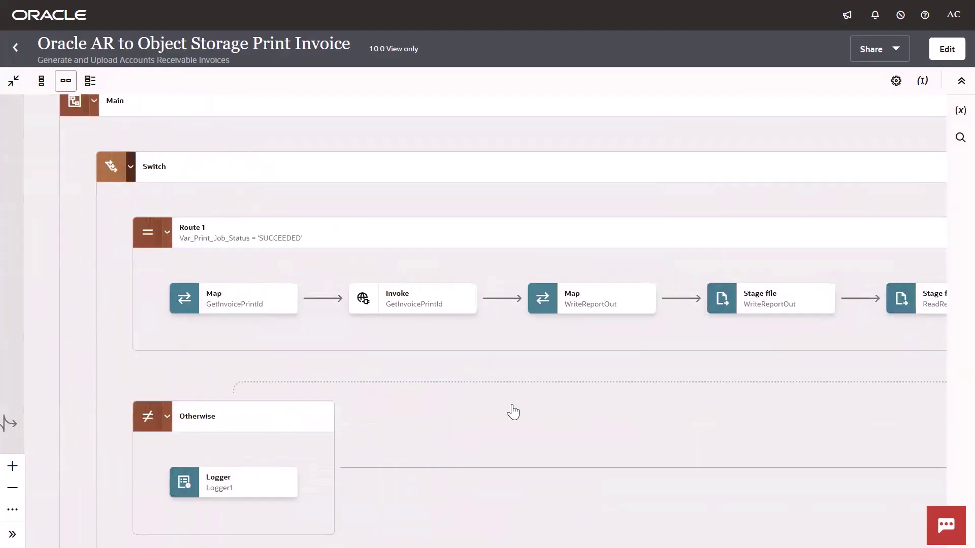
{"action": "scroll", "coordinate": [413, 418], "scroll_direction": "up", "scroll_amount": 1}
{"action": "scroll", "coordinate": [500, 396], "scroll_direction": "right", "scroll_amount": 2}
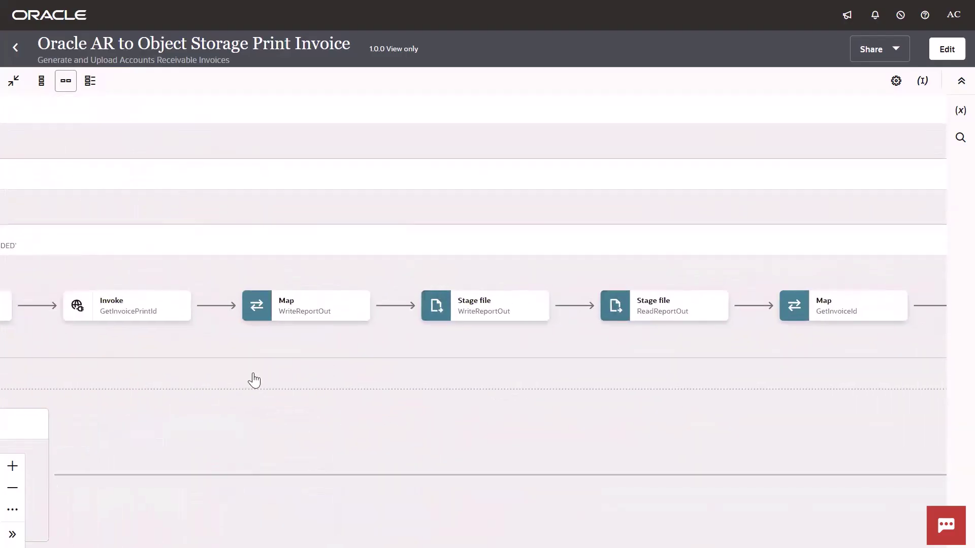
{"action": "scroll", "coordinate": [252, 381], "scroll_direction": "left", "scroll_amount": 3}
{"action": "mouse_move", "coordinate": [217, 299]}
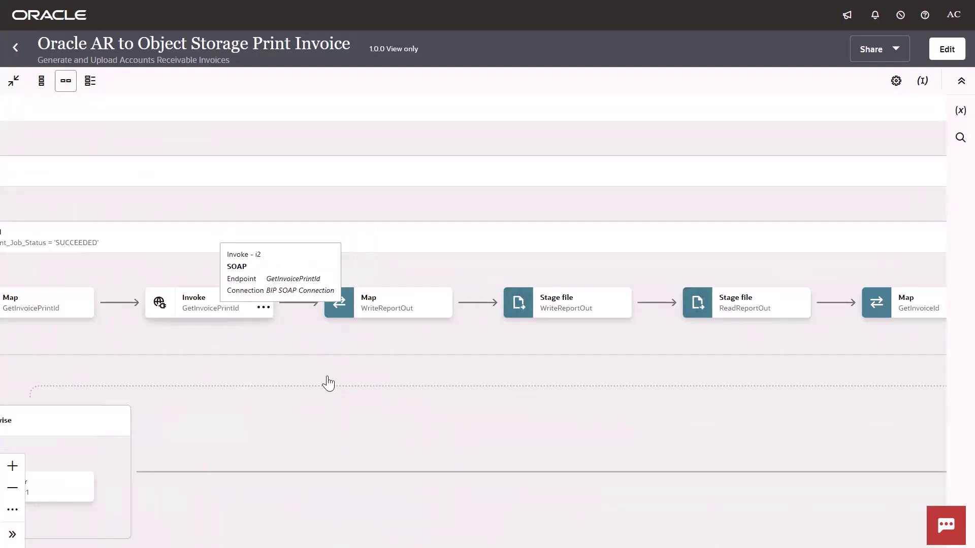
Check the operations of the WriteReportOut and ReadReportOut stage file actions in Route 1
{"action": "left_click_drag", "start_coordinate": [326, 383], "coordinate": [155, 379]}
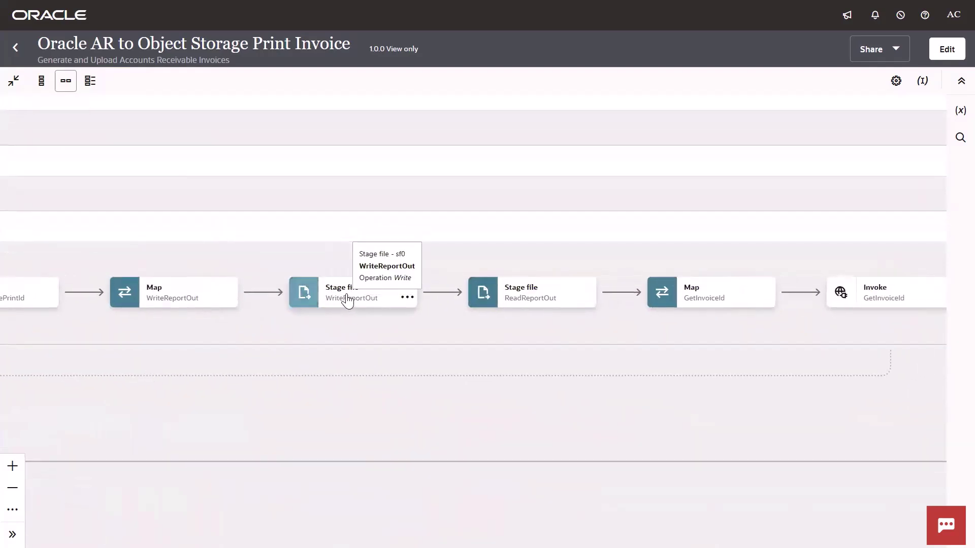
{"action": "scroll", "coordinate": [489, 358], "scroll_direction": "right", "scroll_amount": 2}
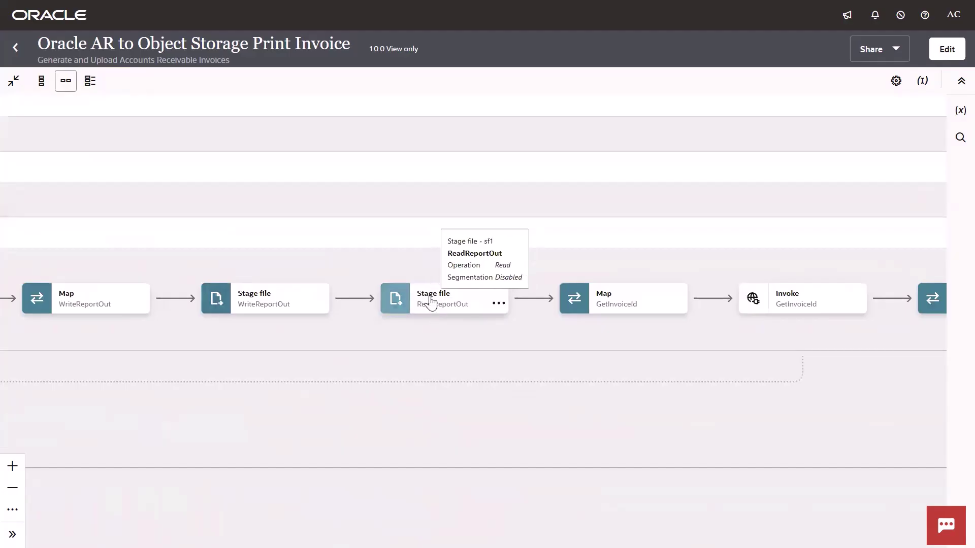
{"action": "scroll", "coordinate": [533, 394], "scroll_direction": "right", "scroll_amount": 1}
{"action": "mouse_move", "coordinate": [401, 299]}
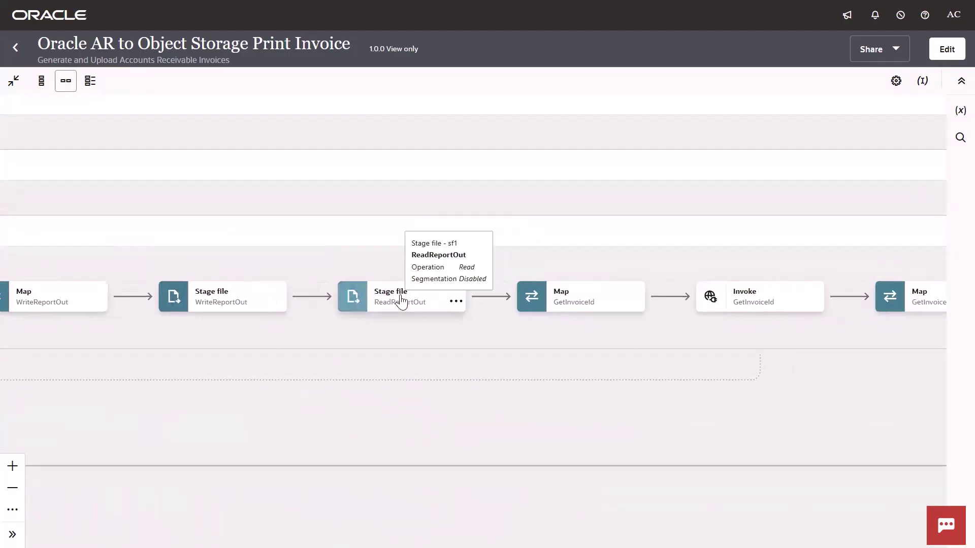
Inspect the endpoints and connections of the GetInvoiceId and GetInvoicePDF invokes
{"action": "scroll", "coordinate": [587, 374], "scroll_direction": "right", "scroll_amount": 5}
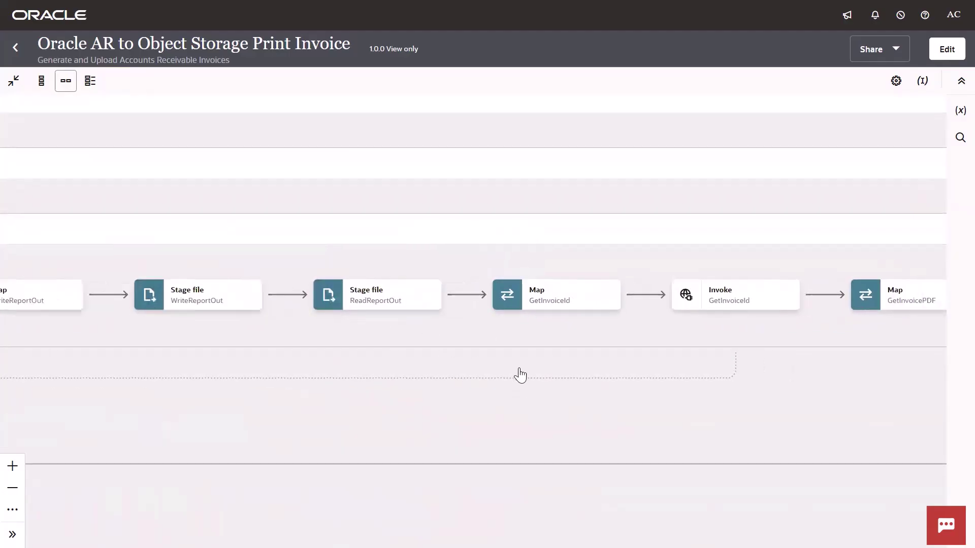
{"action": "mouse_move", "coordinate": [557, 302]}
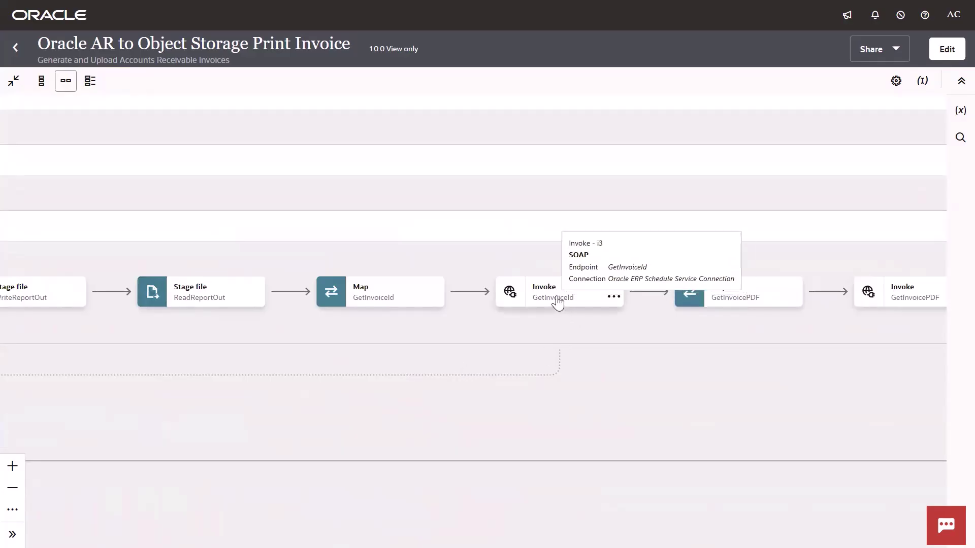
{"action": "scroll", "coordinate": [565, 420], "scroll_direction": "right", "scroll_amount": 8}
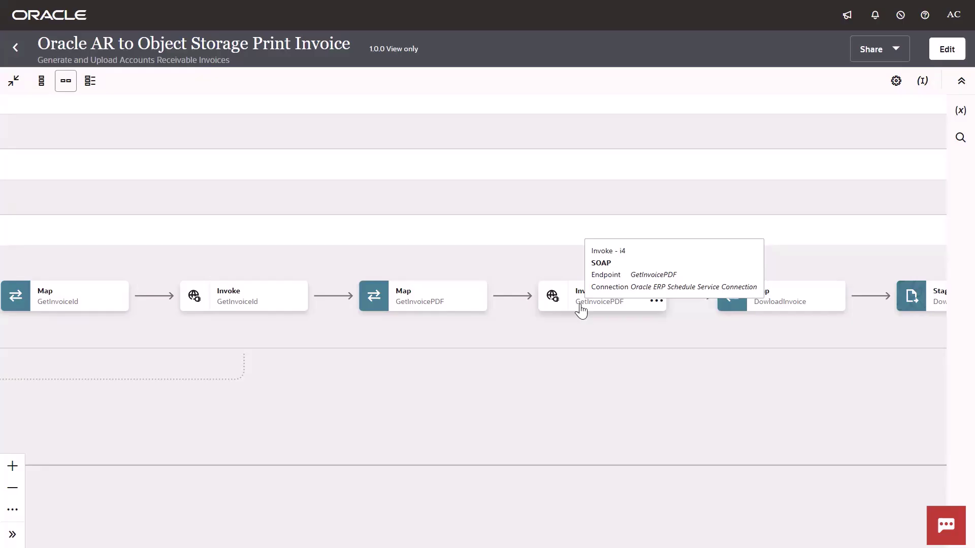
Examine the DowloadInvoice stage file action and the UploadInvoiceIntoBucket object storage action at the end of Route 1
{"action": "scroll", "coordinate": [615, 387], "scroll_direction": "right", "scroll_amount": 8}
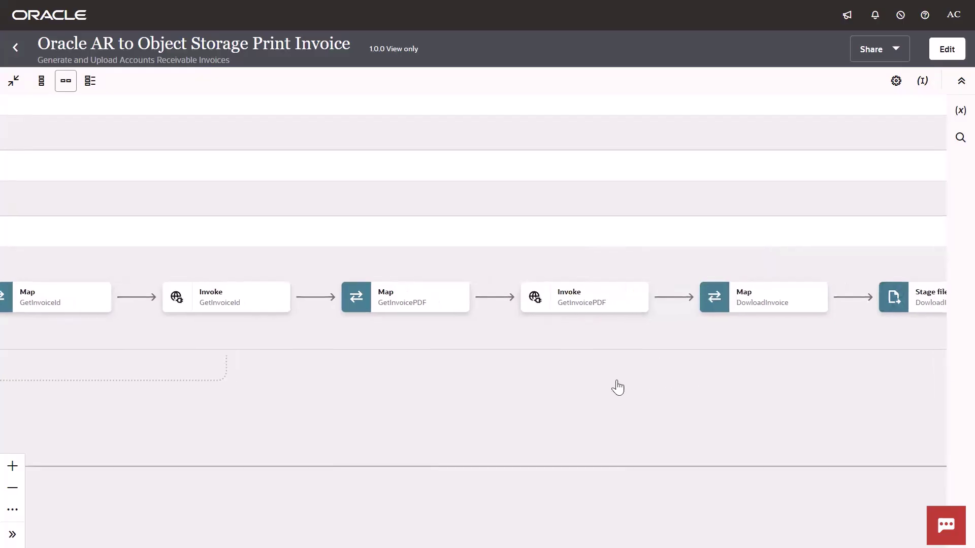
{"action": "mouse_move", "coordinate": [634, 330]}
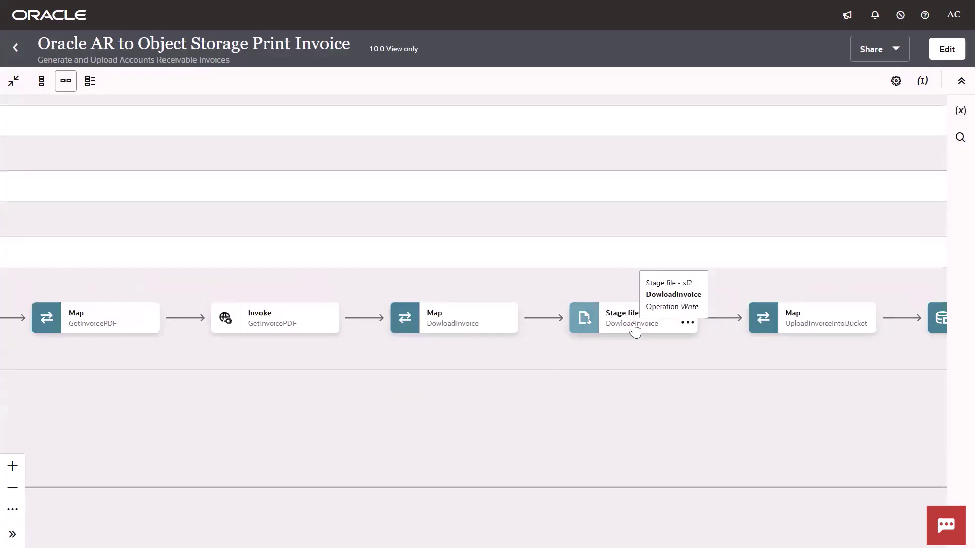
{"action": "left_click_drag", "start_coordinate": [720, 398], "coordinate": [351, 396]}
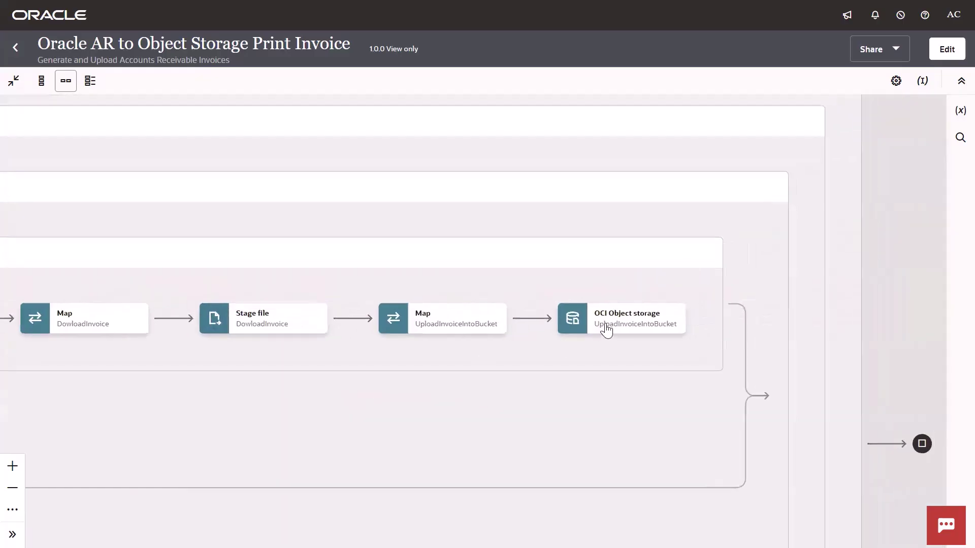
{"action": "mouse_move", "coordinate": [632, 322]}
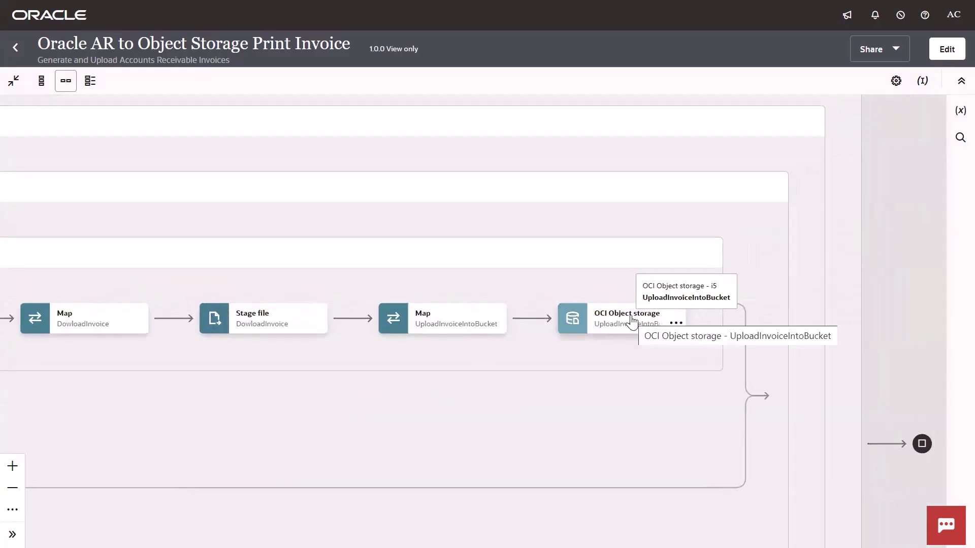